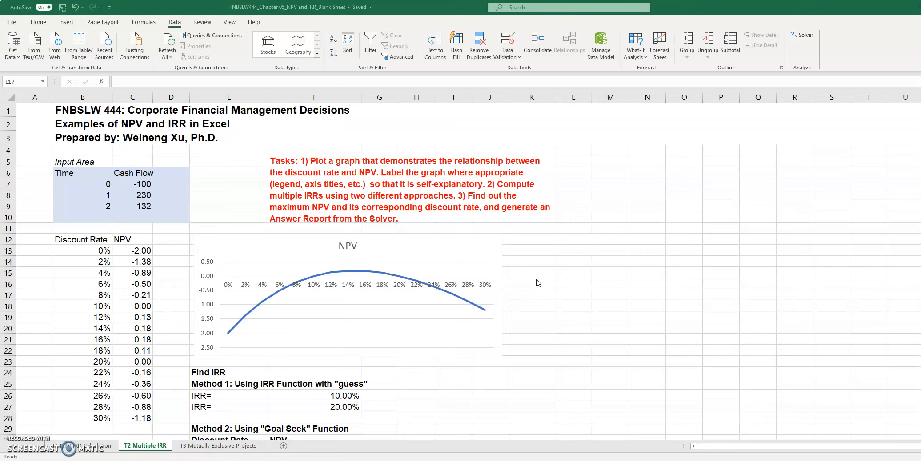
- Examine the time and cash flow inputs, the NPV curve across discount rates, and the Find Maximum NPV section
drag(87, 176, 147, 205)
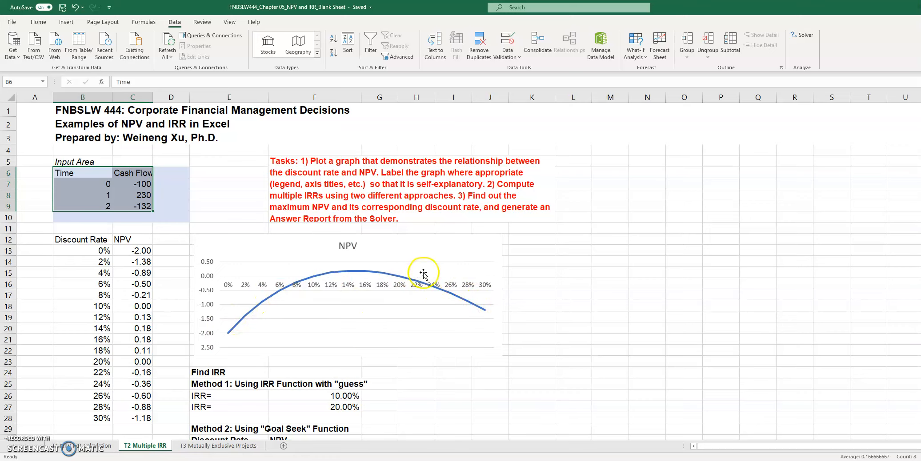
mouse_move(487, 313)
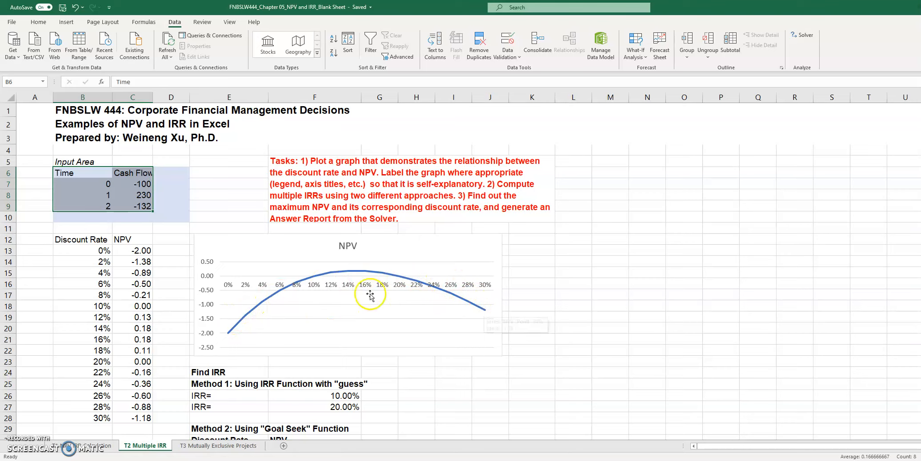
mouse_move(355, 273)
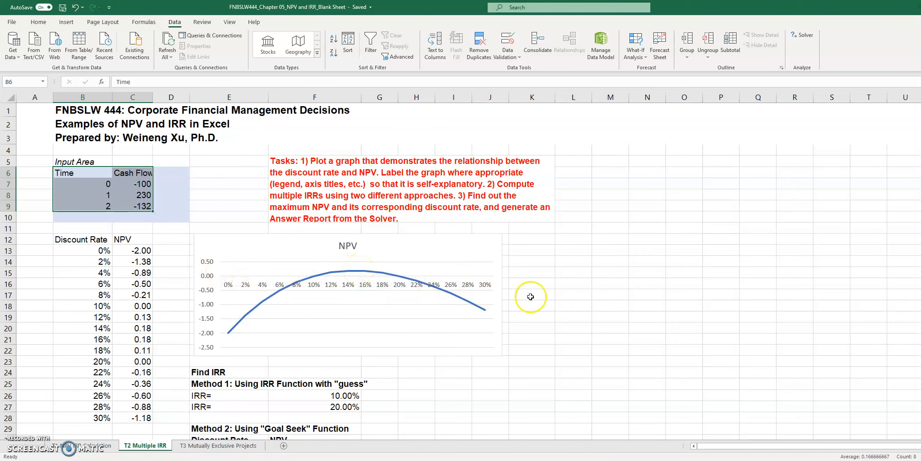
scroll(531, 297, down, 2)
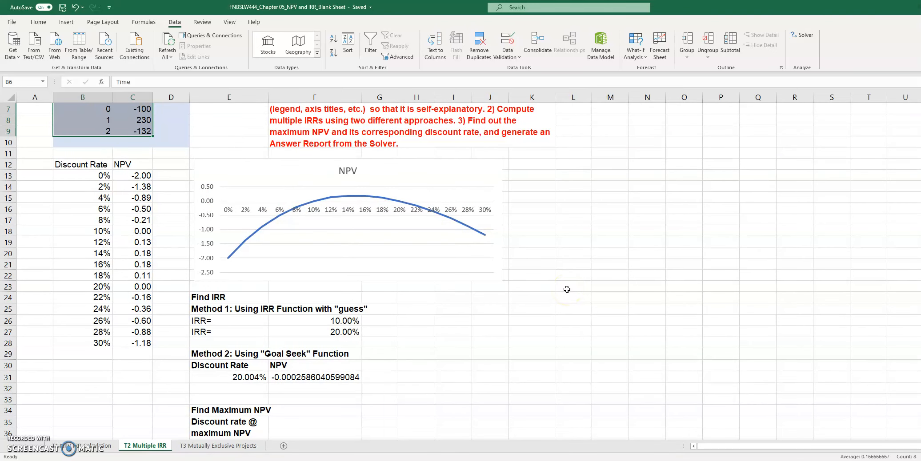
scroll(566, 289, down, 1)
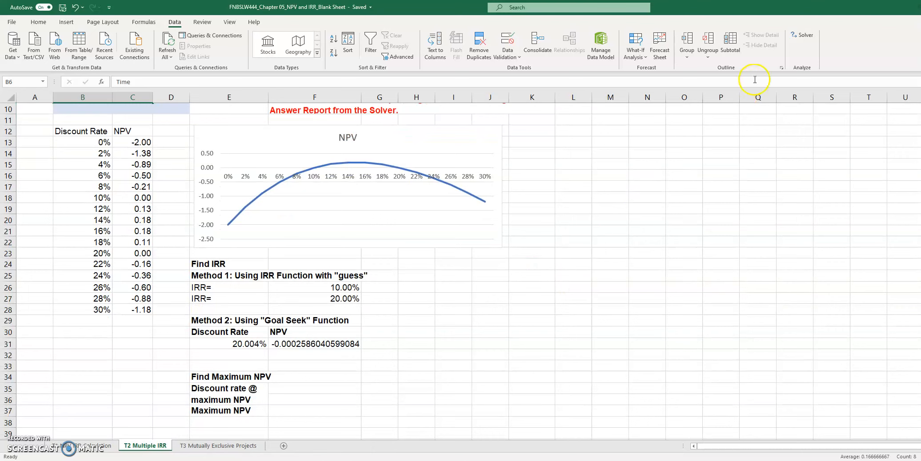
- Open the Solver, review its objective cell, Max setting and changing variable cell, and close it without solving
click(802, 40)
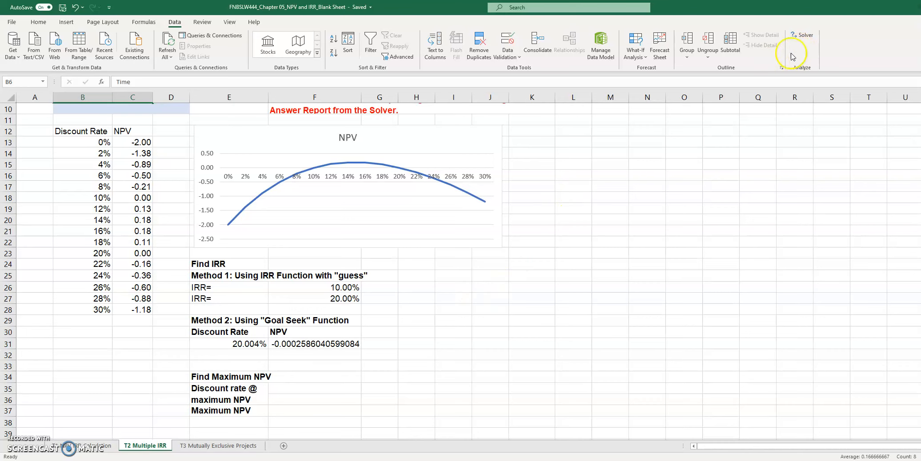
click(802, 40)
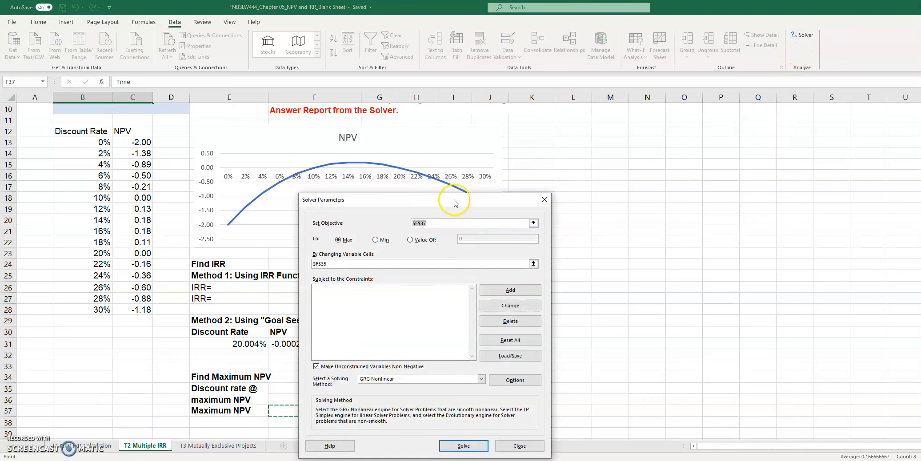
drag(455, 203, 671, 150)
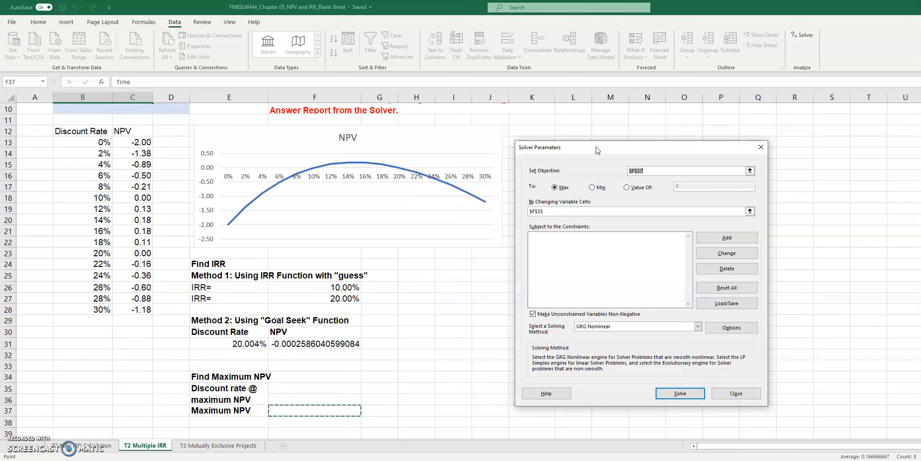
click(564, 189)
click(562, 212)
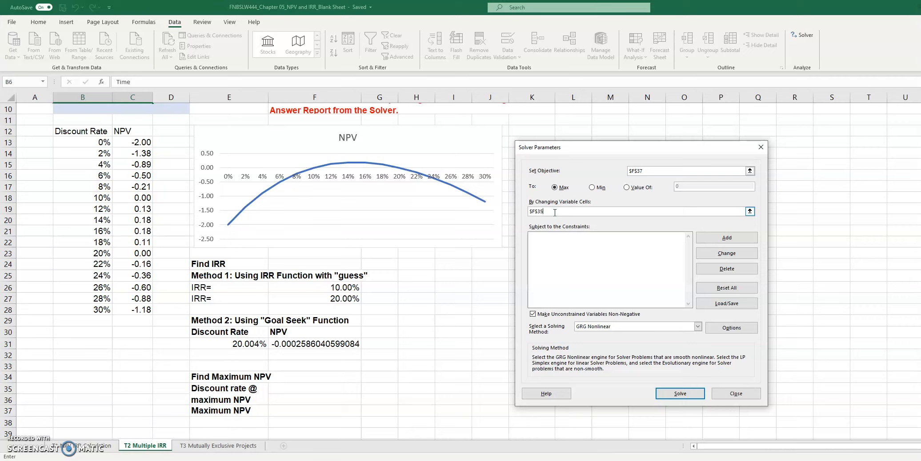
click(643, 172)
click(633, 172)
click(568, 211)
click(657, 171)
drag(657, 170, 619, 172)
drag(564, 214, 531, 212)
click(724, 393)
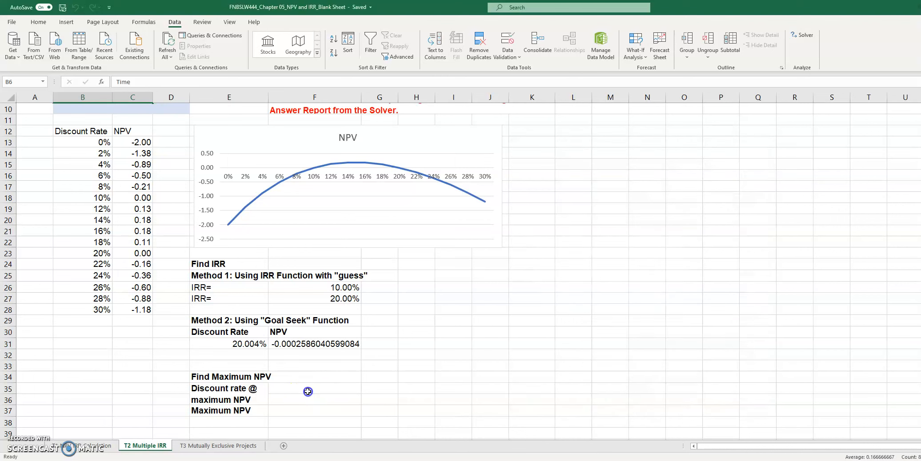
click(306, 389)
click(220, 388)
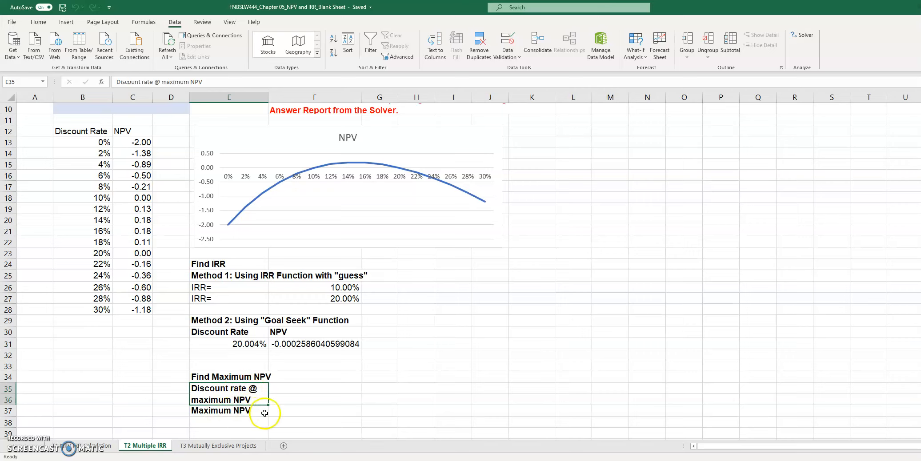
click(243, 412)
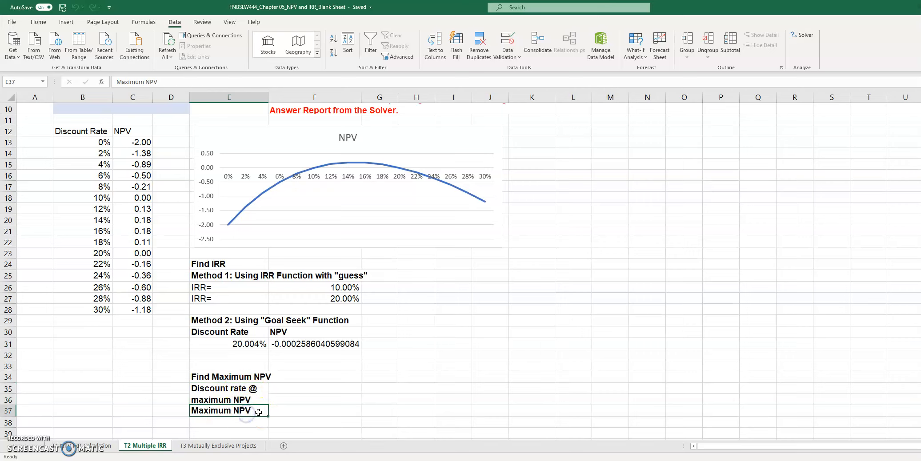
click(296, 411)
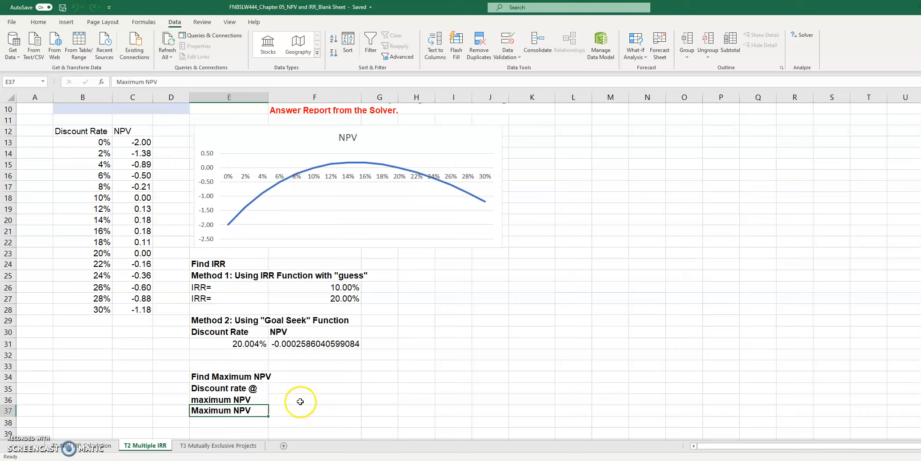
click(295, 401)
click(304, 400)
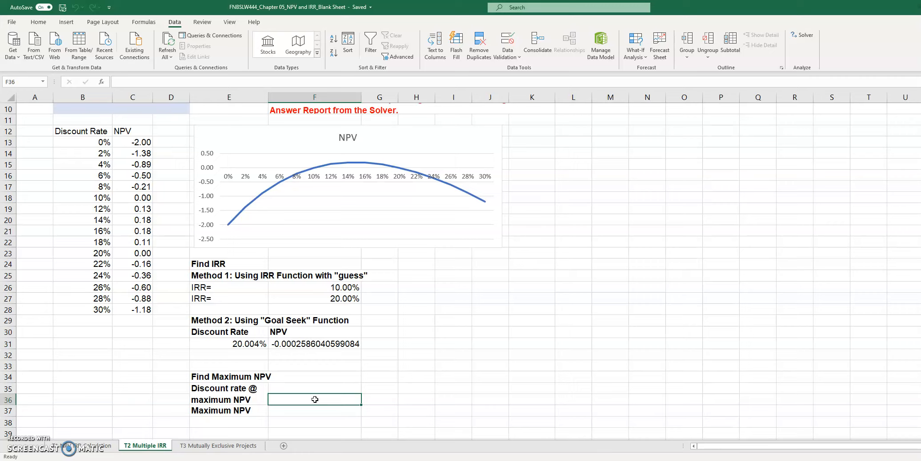
click(313, 408)
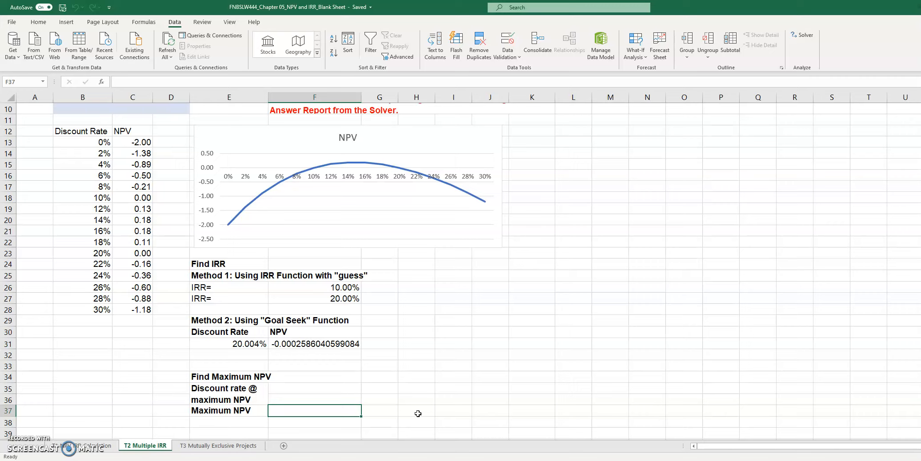
- Enter 0 in cell F36 as the starting discount rate at maximum NPV
click(318, 400)
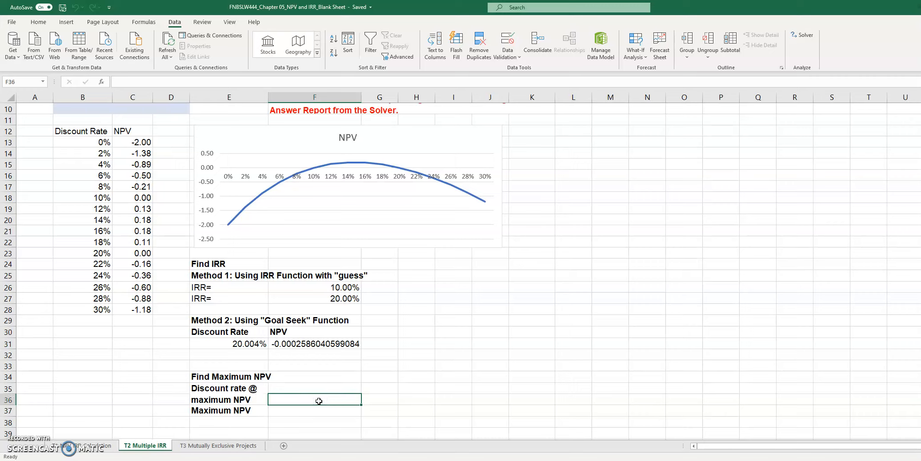
key(shift+Down)
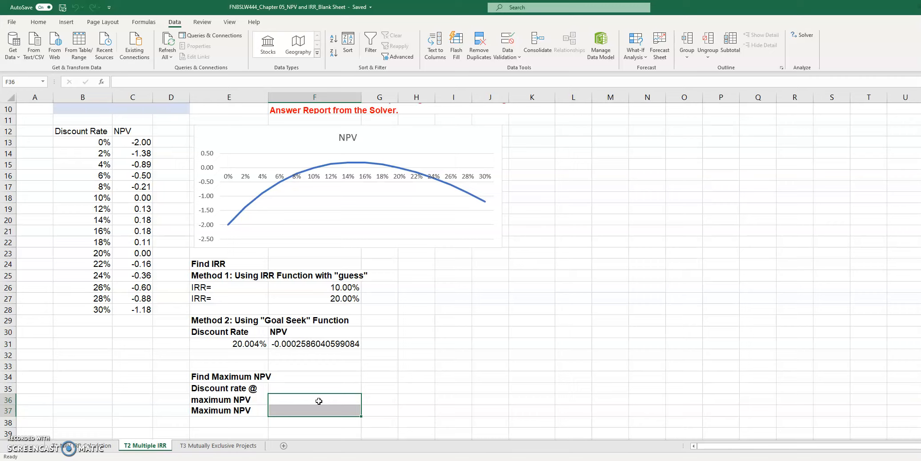
click(319, 402)
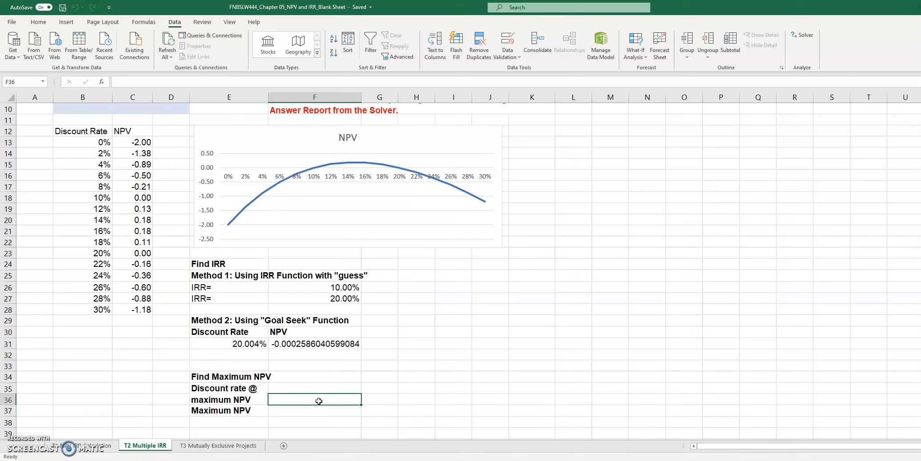
text(0)
key(ctrl+Return)
key(Return)
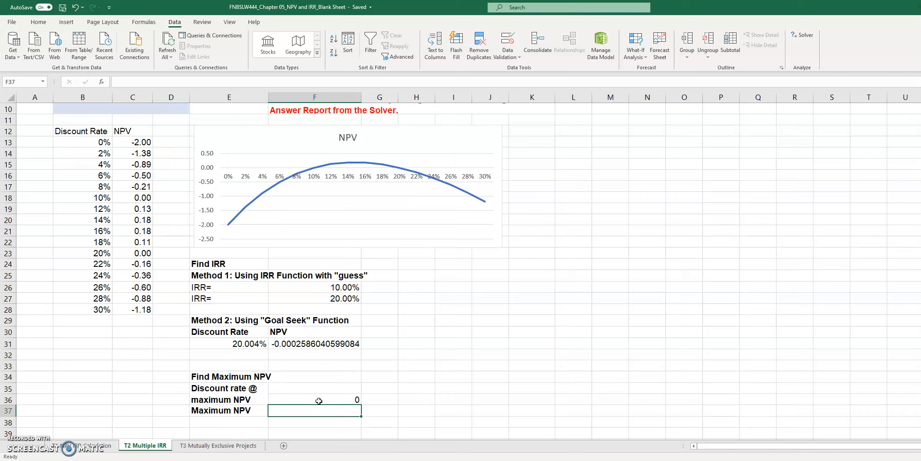
click(319, 401)
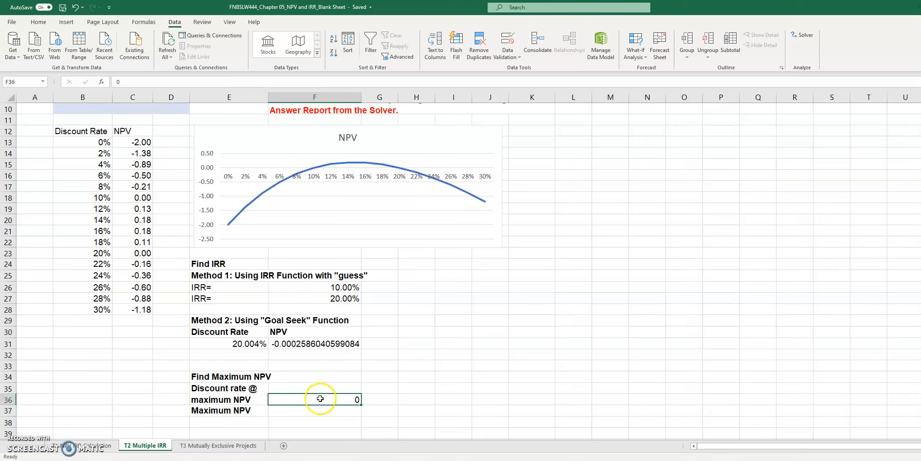
- Begin the Maximum NPV formula in F37 with the NPV function, using F36 as rate and C8:C9 as cash flows
click(320, 412)
text(=)
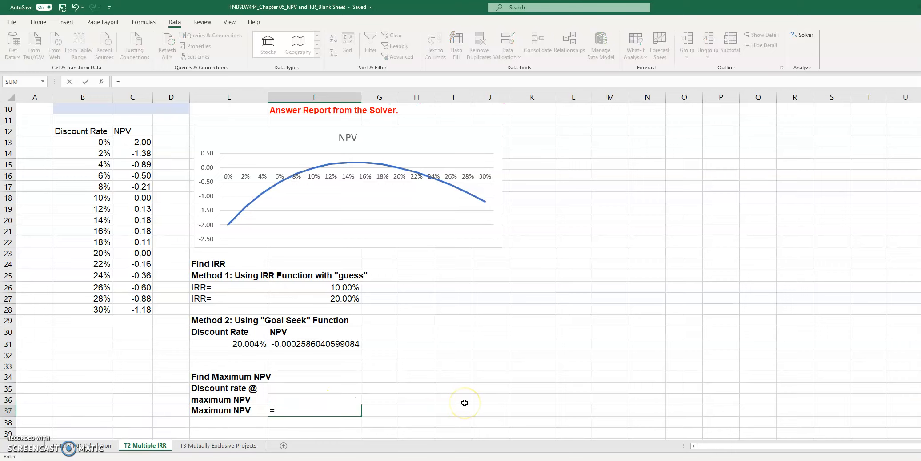
text(npv(*)
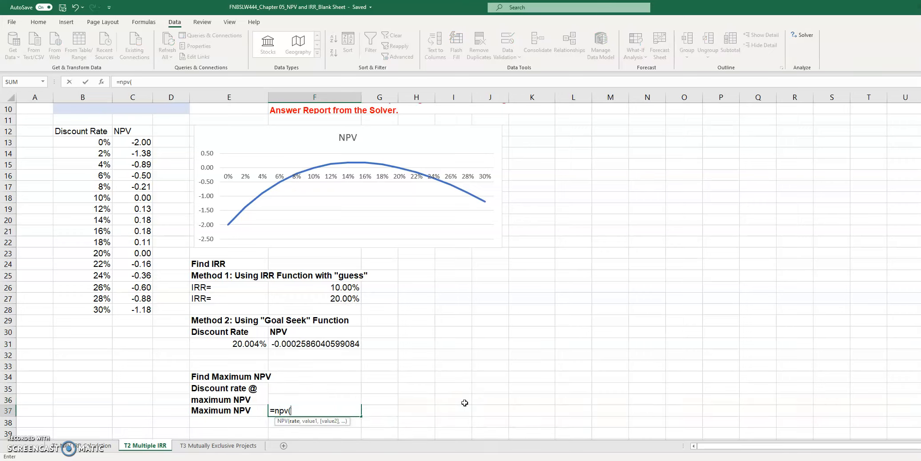
click(317, 401)
click(333, 390)
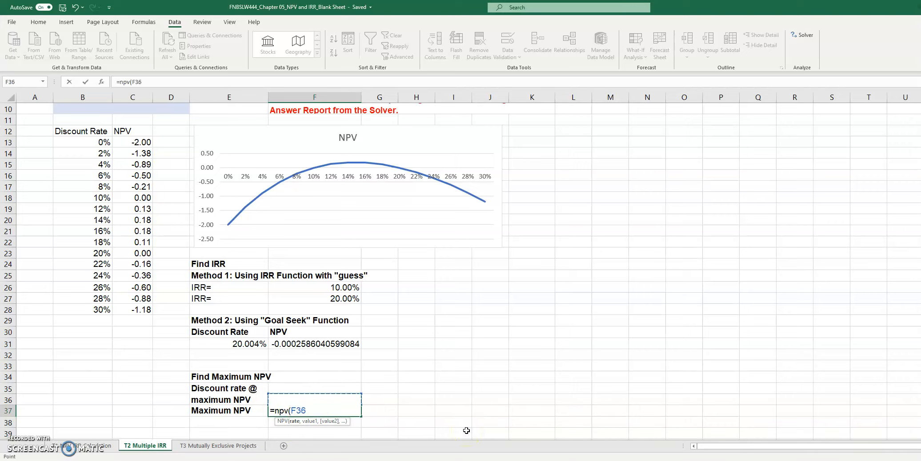
text(,)
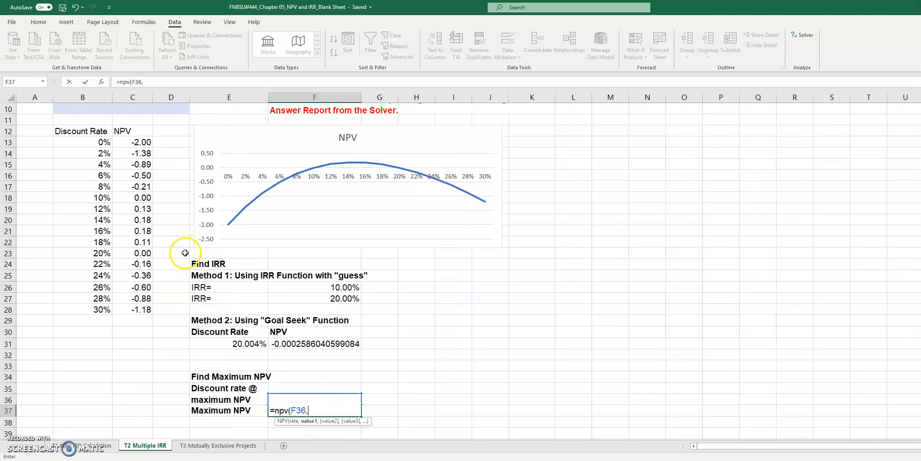
scroll(178, 281, up, 3)
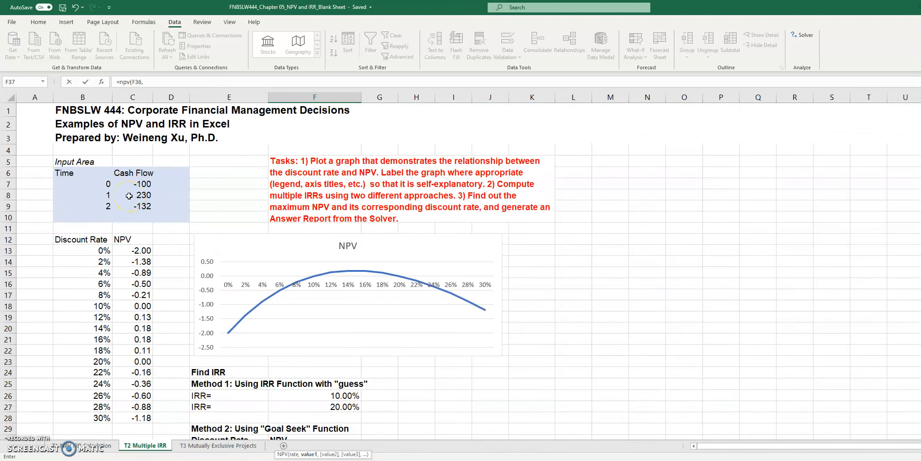
drag(128, 195, 134, 207)
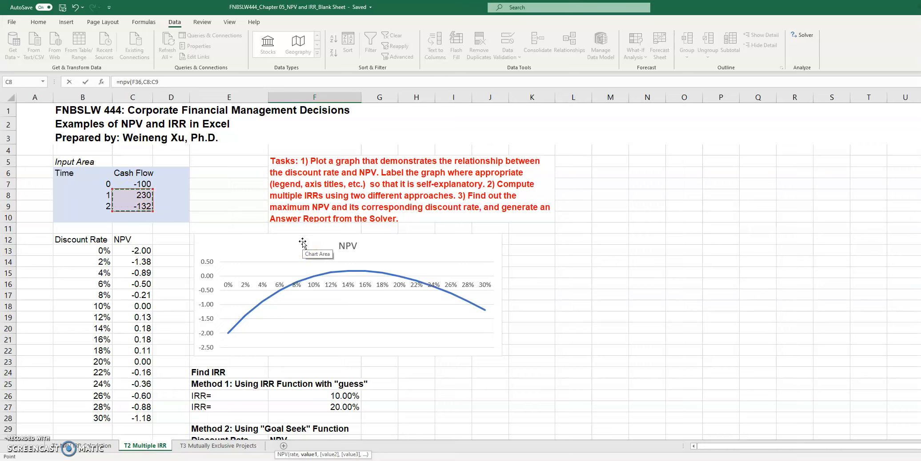
text())
- Add the initial cash flow C7 to complete the F37 formula as =NPV(F36,C8:C9)+C7
scroll(378, 337, down, 3)
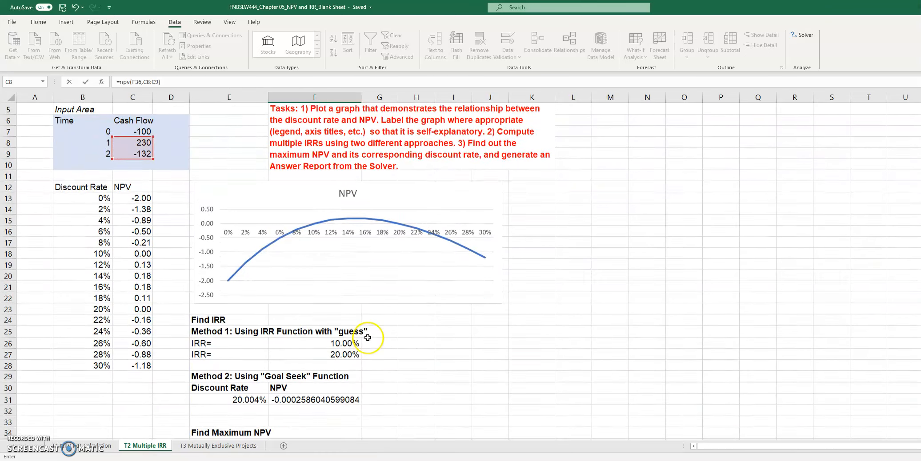
text(+)
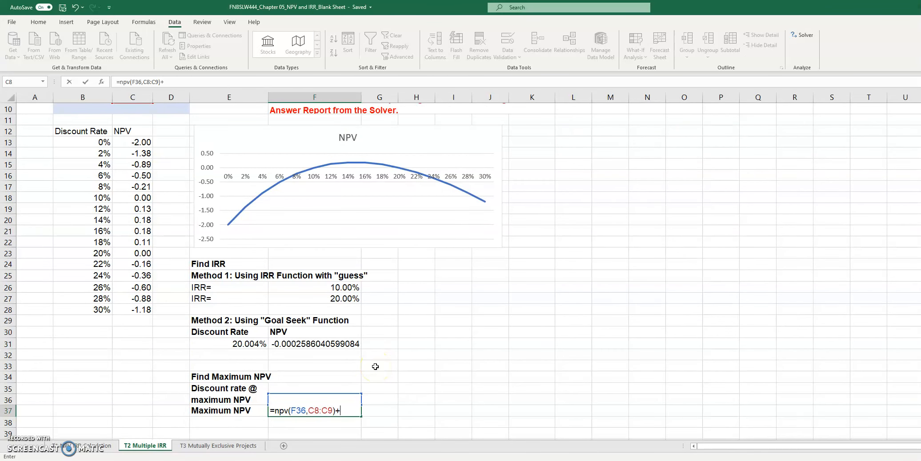
scroll(378, 356, up, 2)
click(142, 143)
scroll(521, 324, down, 3)
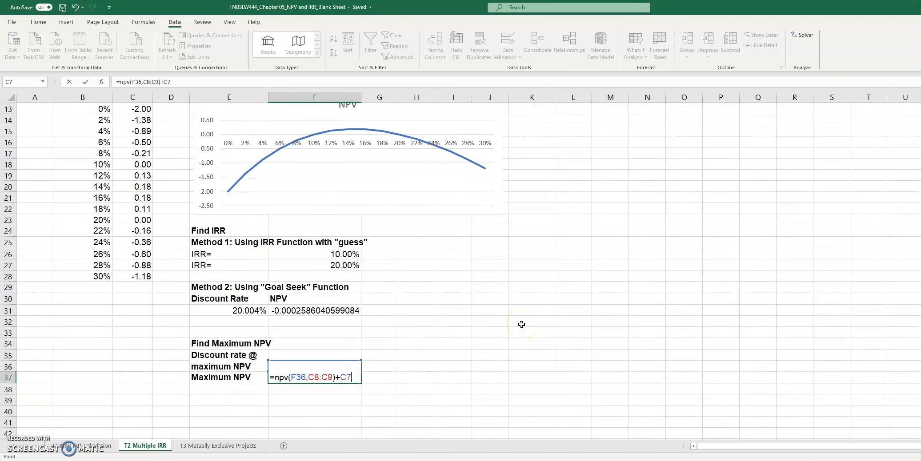
key(ctrl+Return)
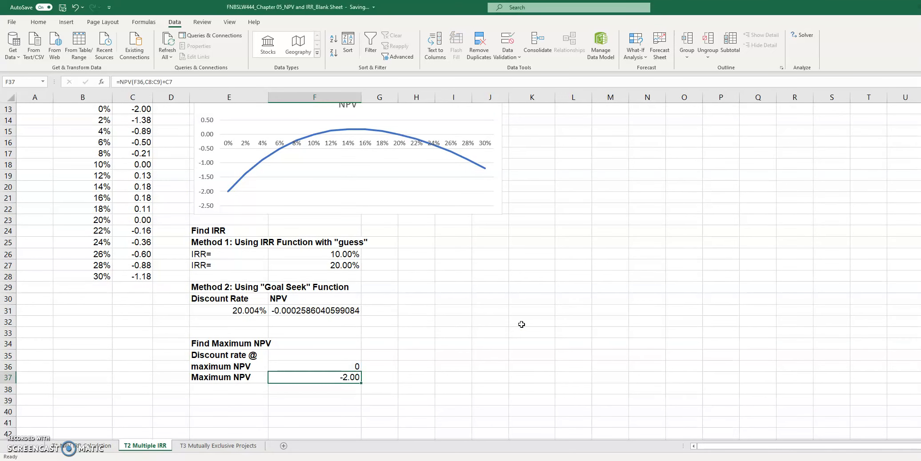
key(Up)
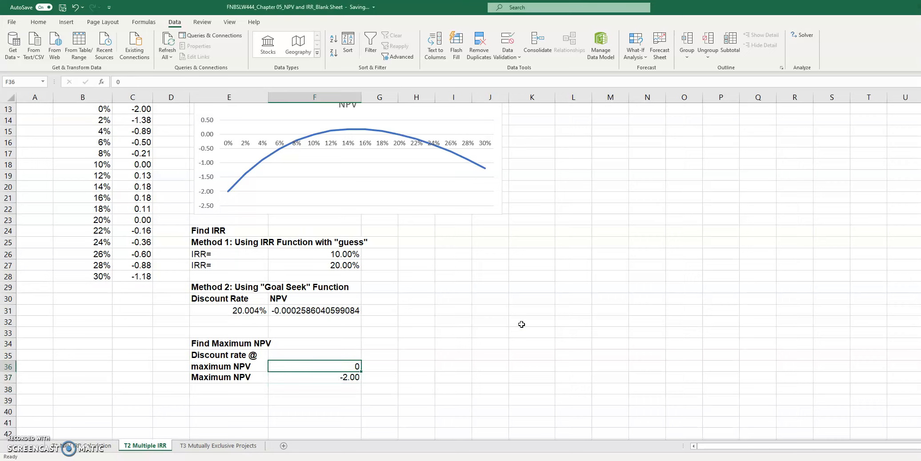
key(Down)
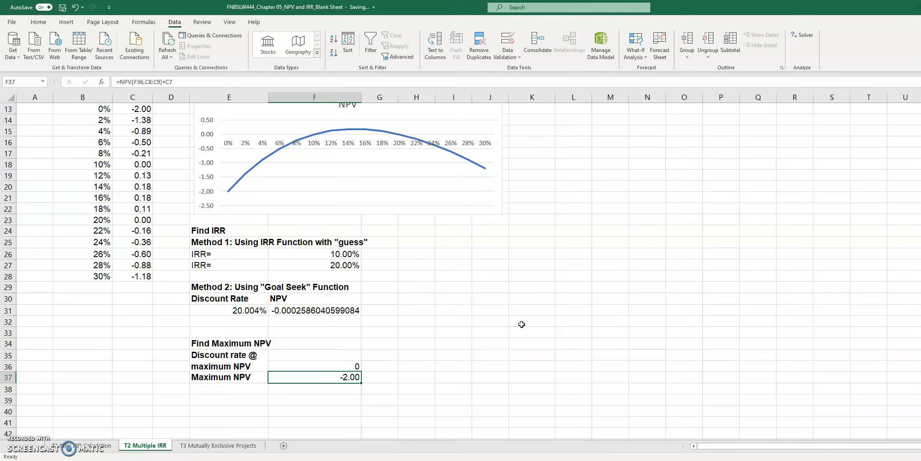
key(Up)
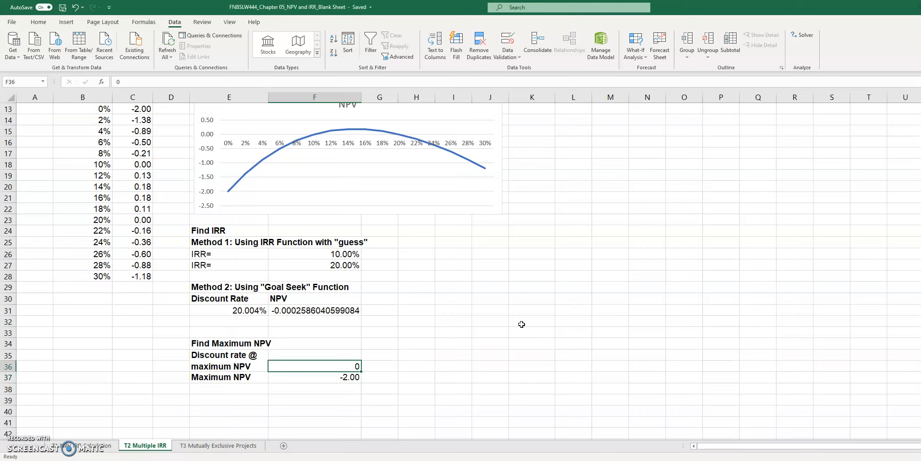
key(Down)
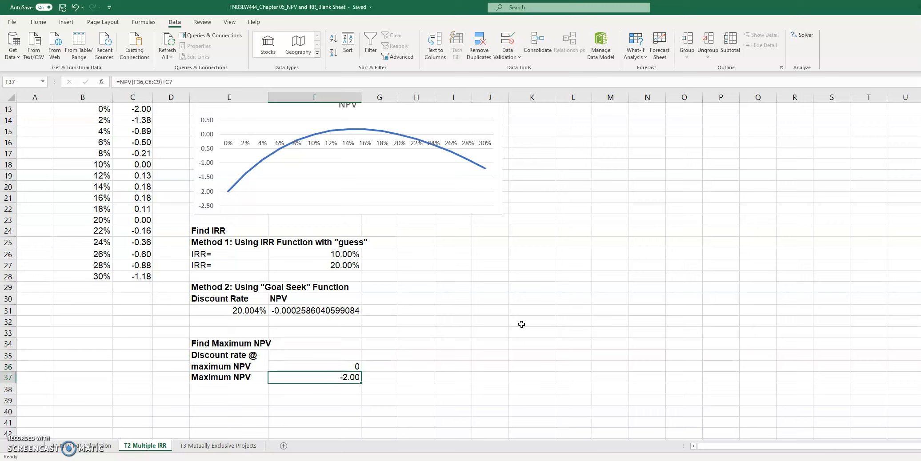
- Open the Solver and replace its objective with the Maximum NPV cell F37
click(805, 37)
drag(658, 138, 568, 171)
click(618, 171)
key(BackSpace)
click(598, 171)
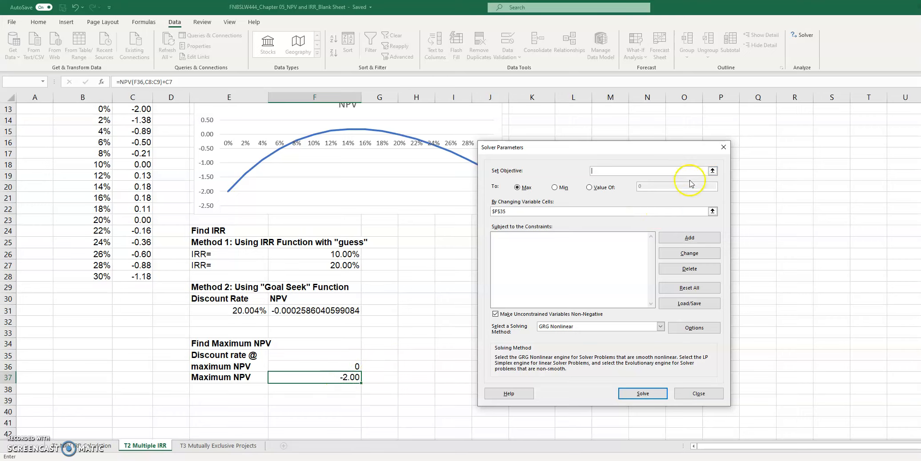
click(712, 171)
click(316, 377)
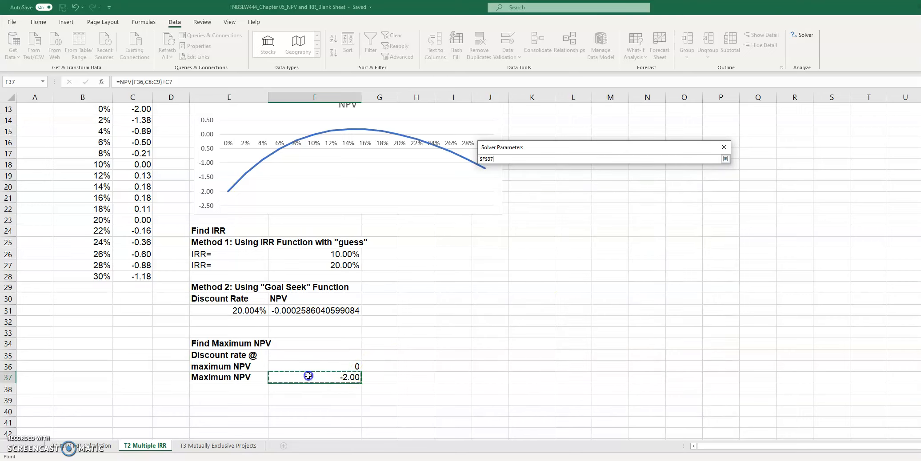
key(Return)
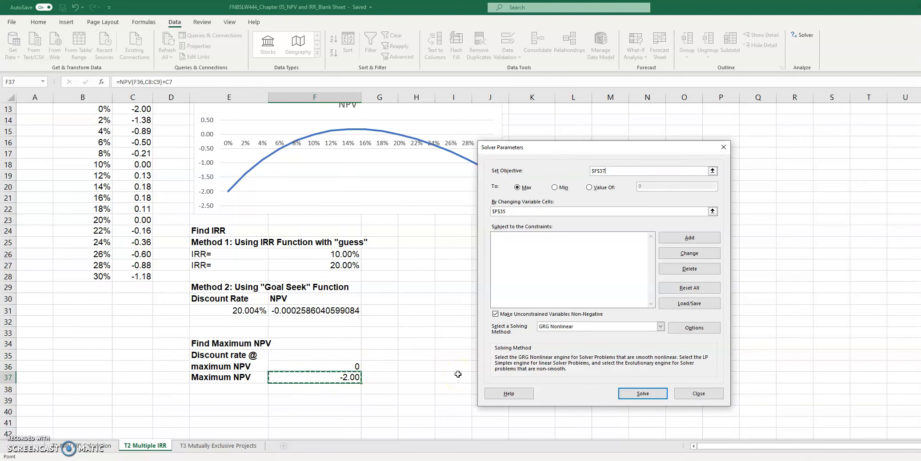
- Solve for the Max objective with F36 as the changing variable cell, and keep the Solver solution
click(597, 178)
click(523, 189)
click(516, 212)
key(BackSpace)
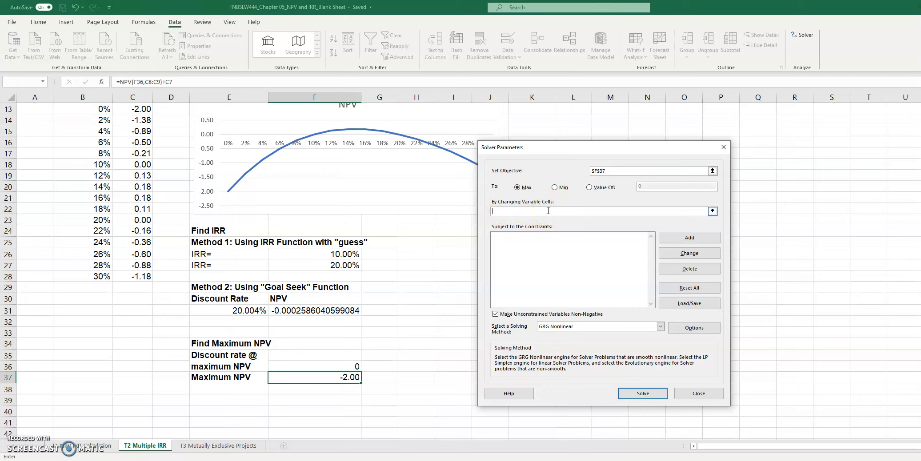
click(343, 367)
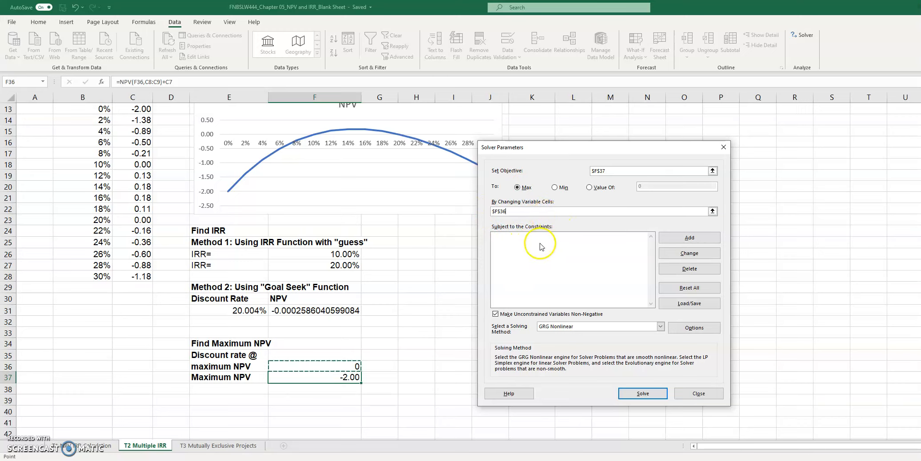
click(642, 394)
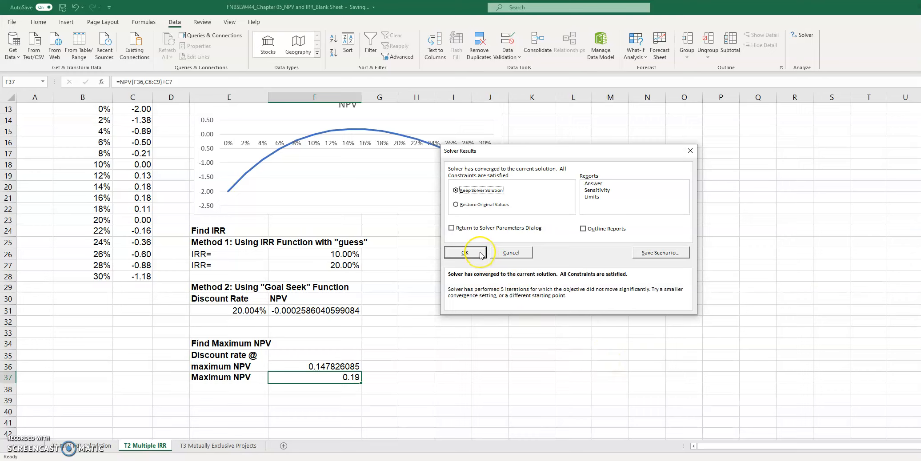
click(464, 252)
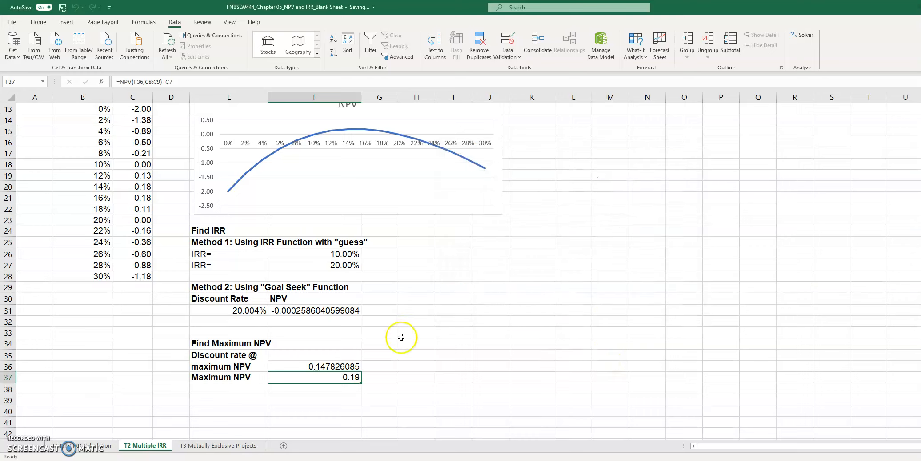
- Compare the solved discount rate in F36 and maximum NPV in F37 with the NPV table and the peak of the NPV chart
click(346, 363)
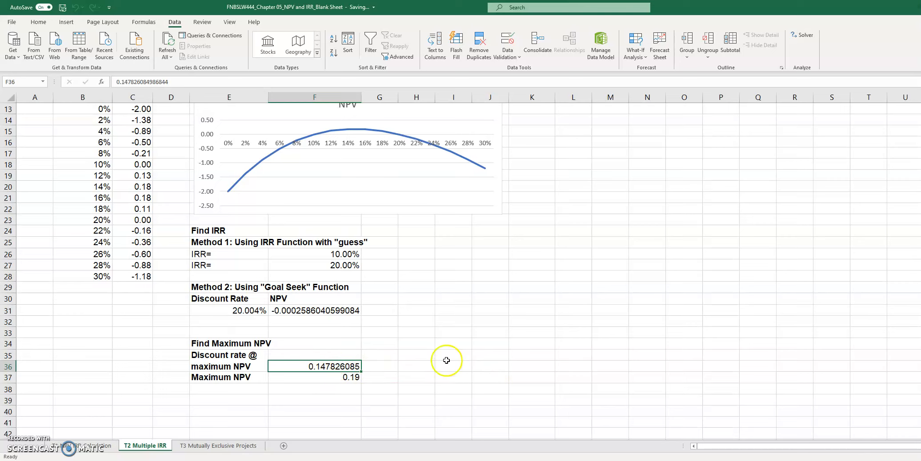
key(Down)
scroll(565, 360, up, 1)
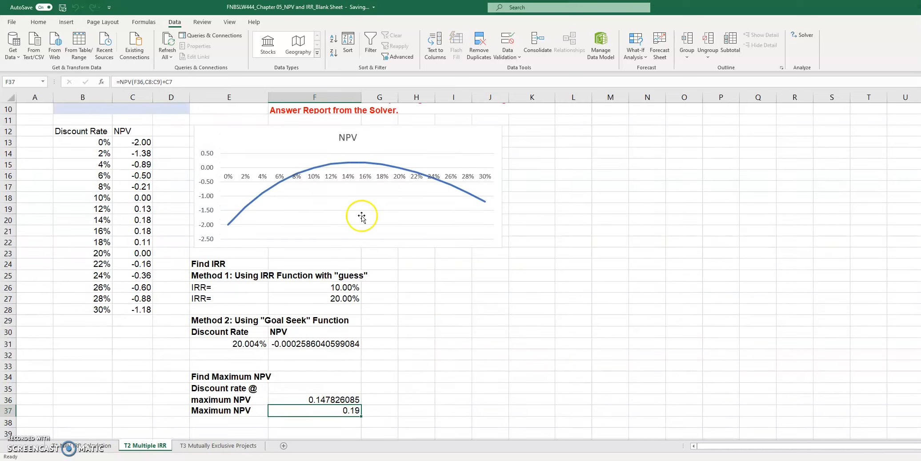
scroll(151, 157, up, 3)
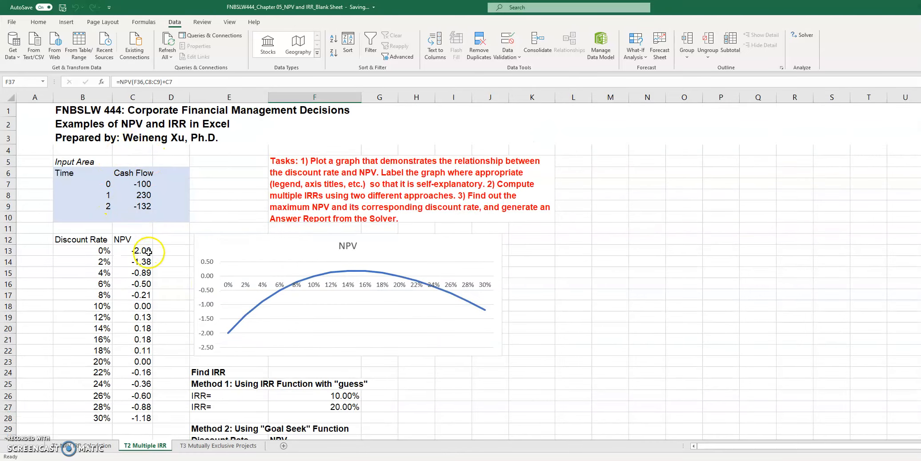
scroll(144, 251, down, 3)
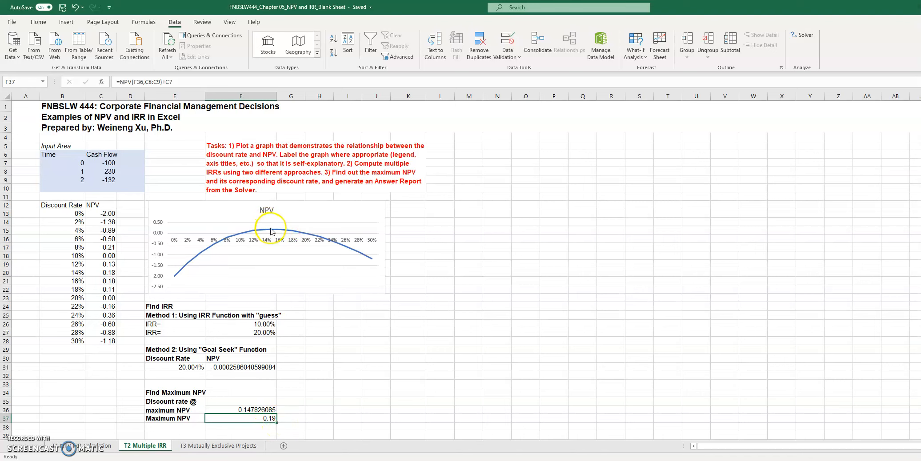
scroll(270, 228, up, 2)
scroll(376, 188, up, 2)
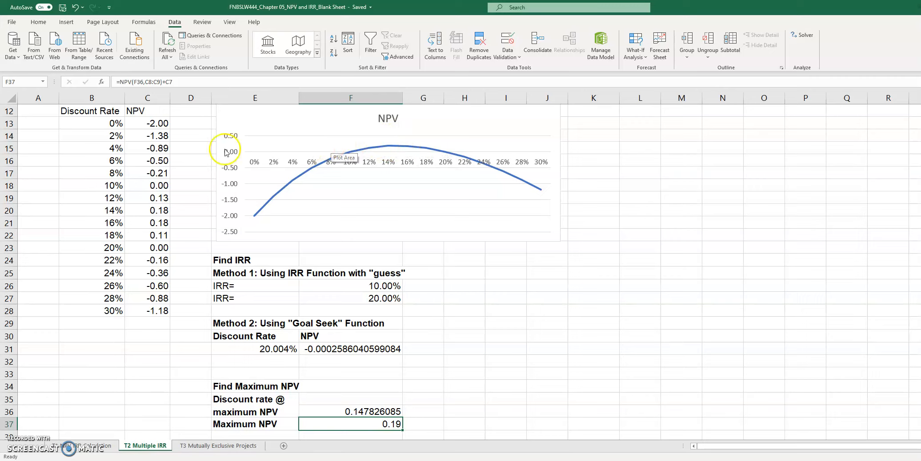
click(362, 412)
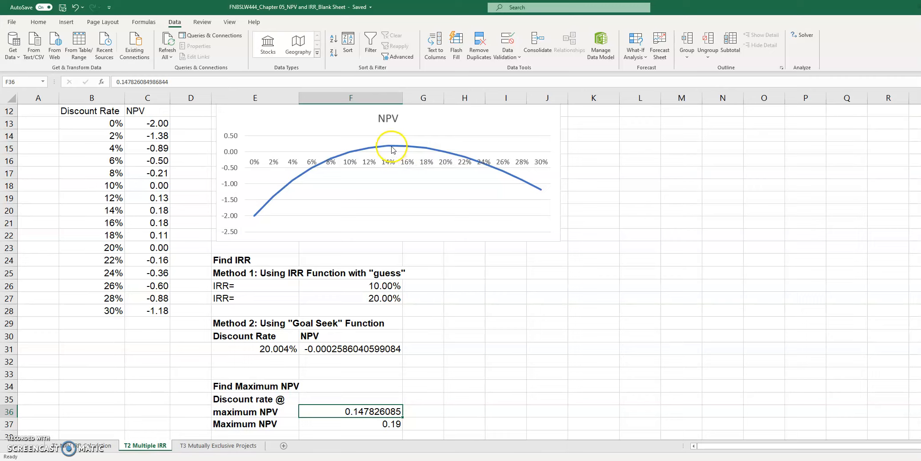
mouse_move(397, 150)
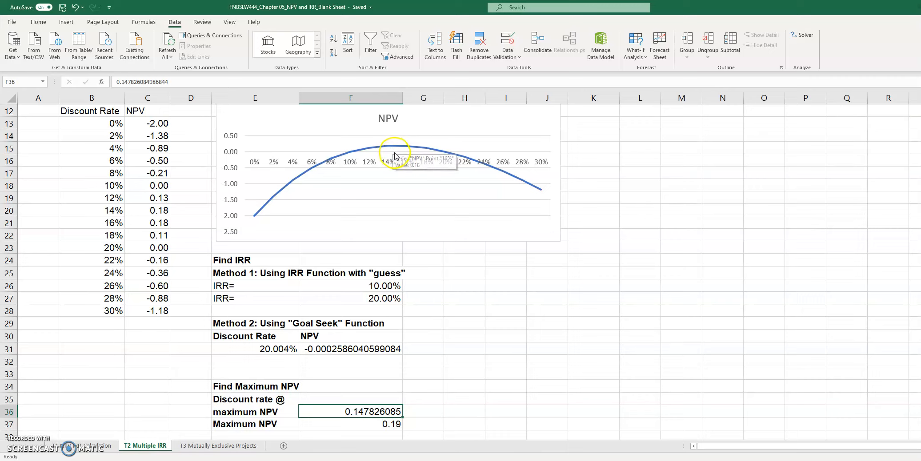